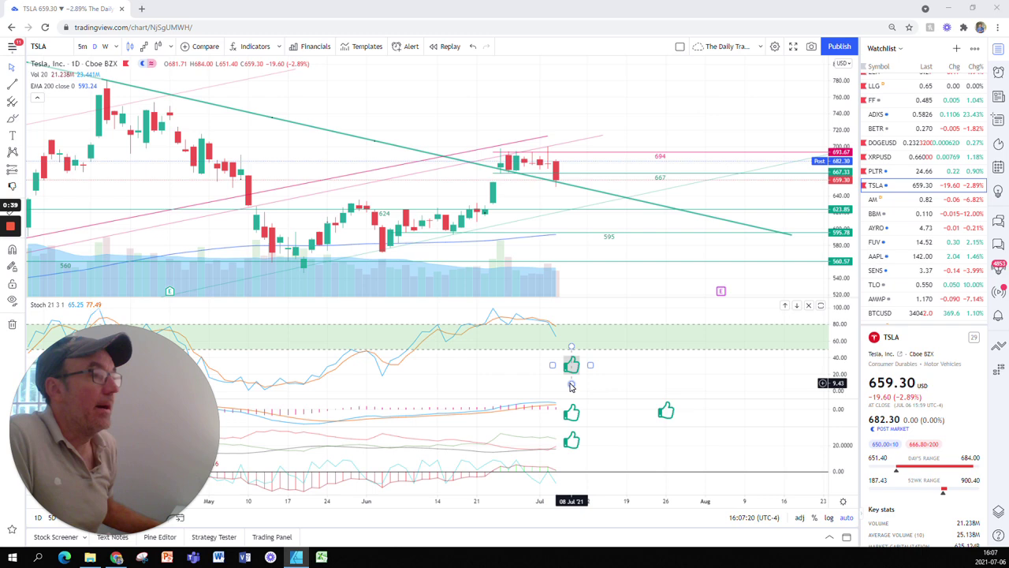
scroll(620, 368, "down", 1)
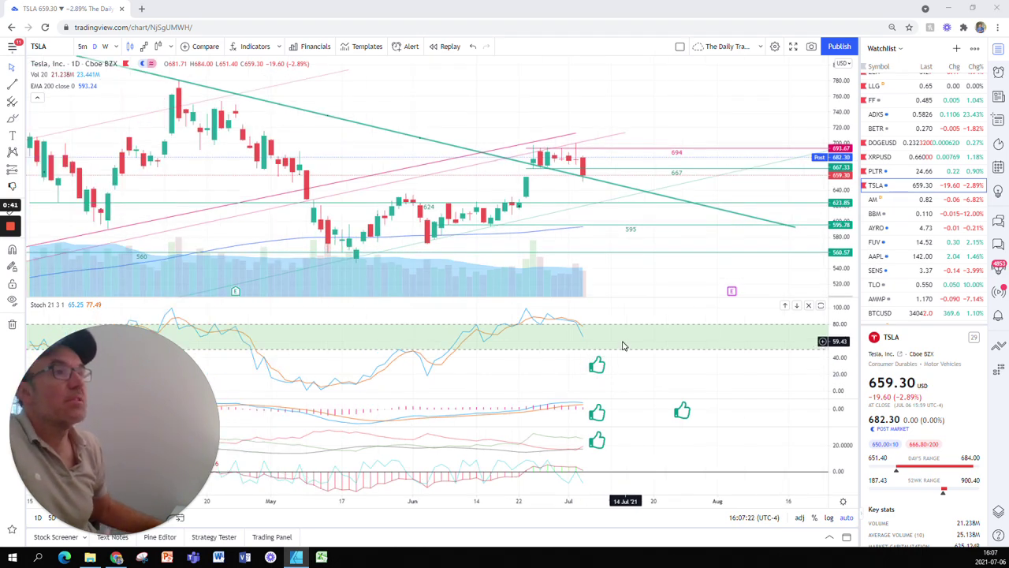
scroll(623, 334, "up", 3)
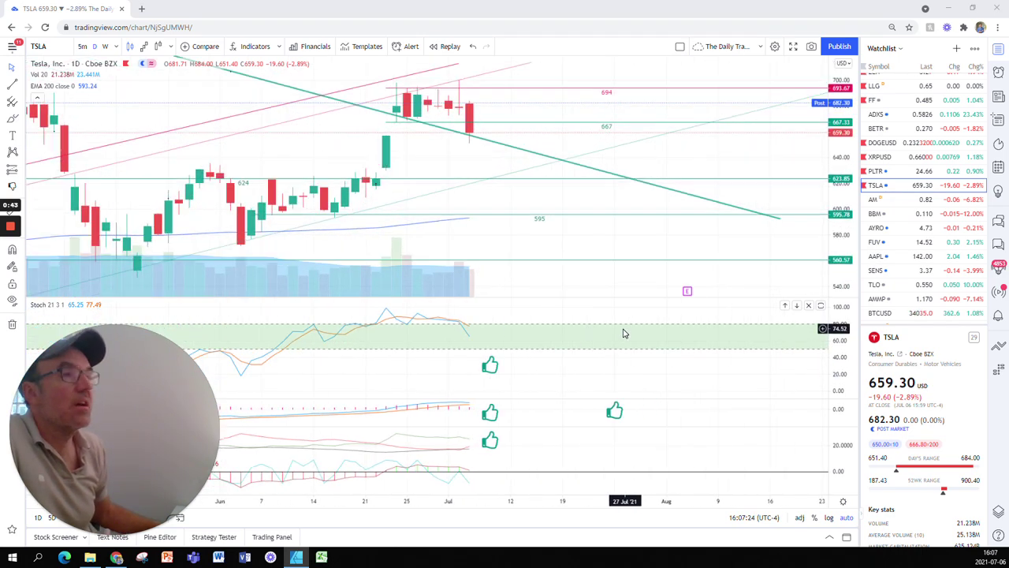
scroll(534, 260, "down", 1)
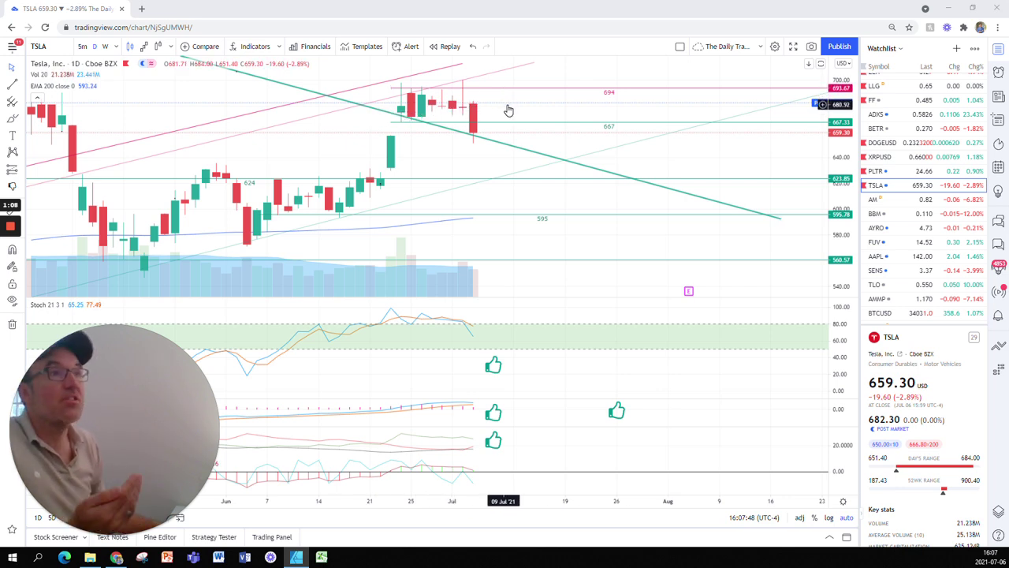
left_click(396, 134)
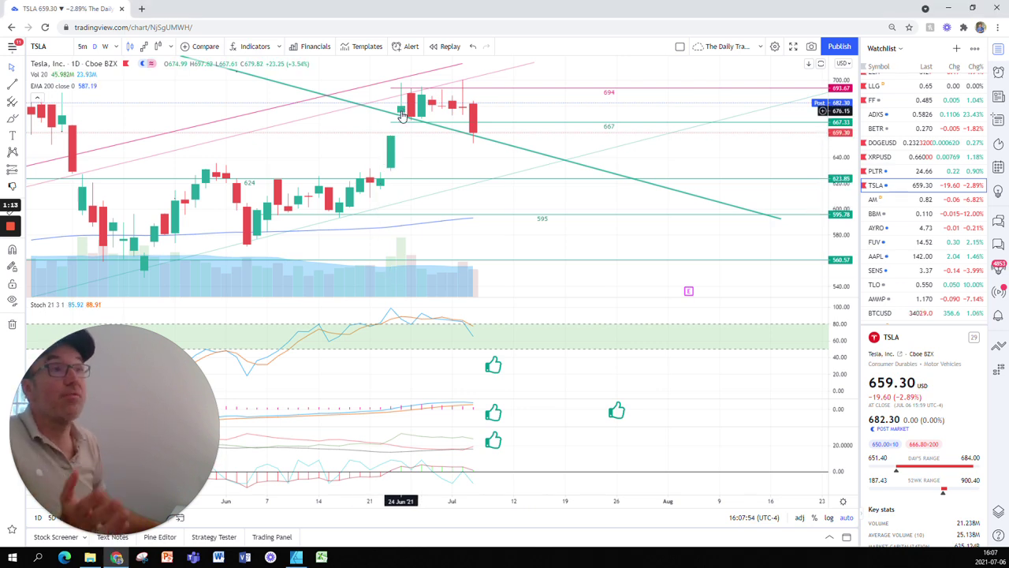
scroll(406, 112, "down", 3)
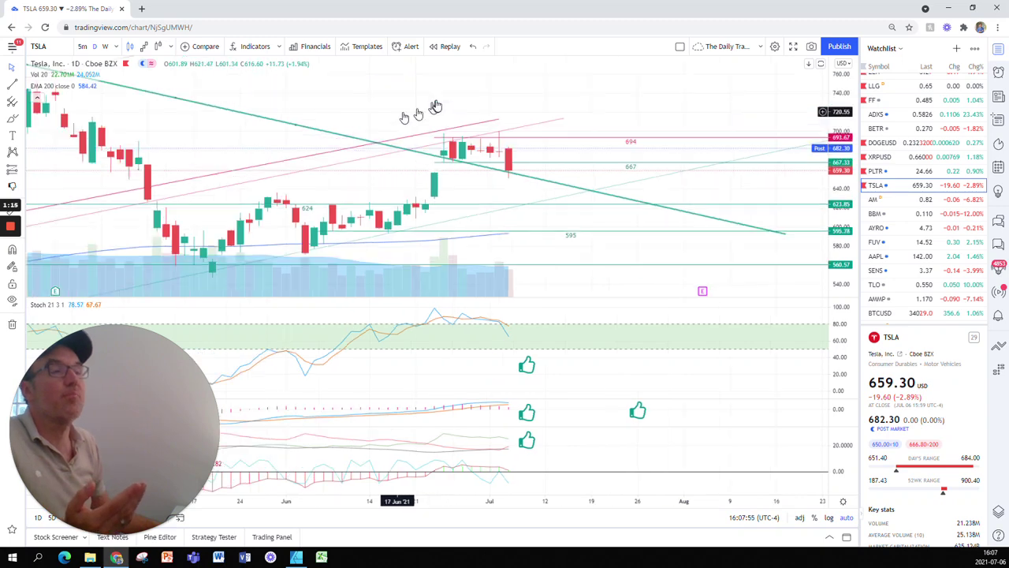
scroll(439, 104, "down", 4)
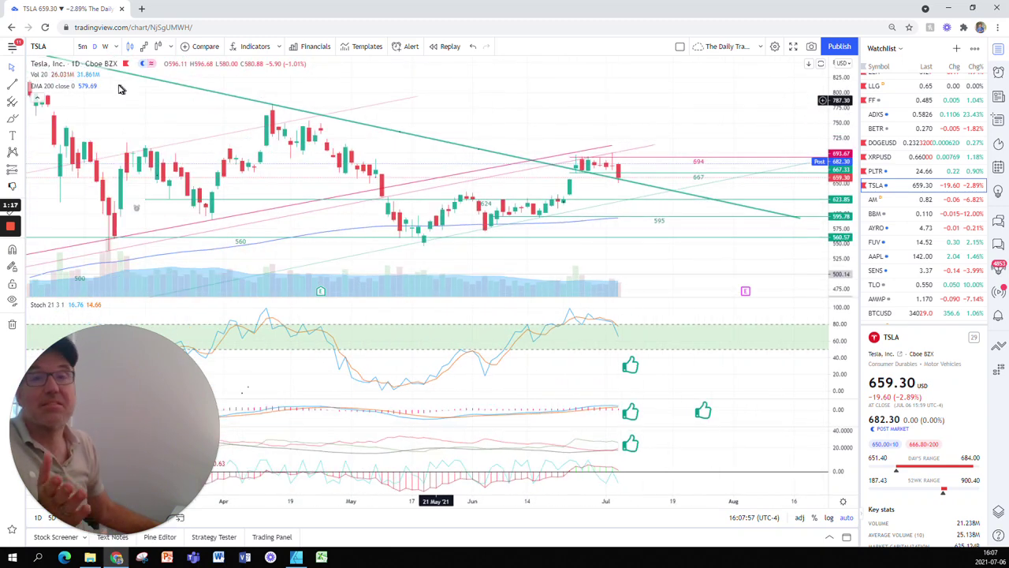
scroll(563, 131, "up", 4)
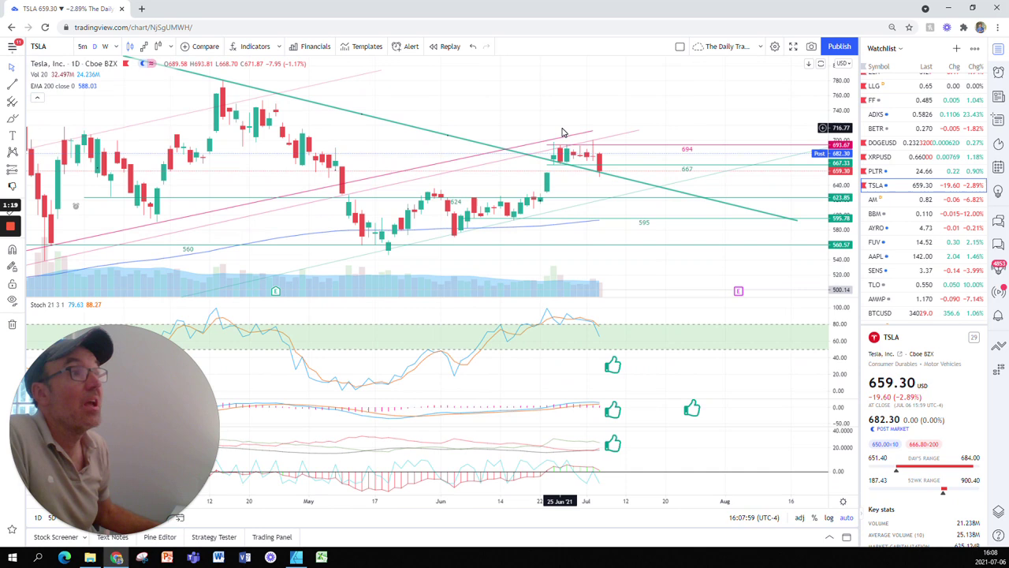
scroll(563, 131, "up", 2)
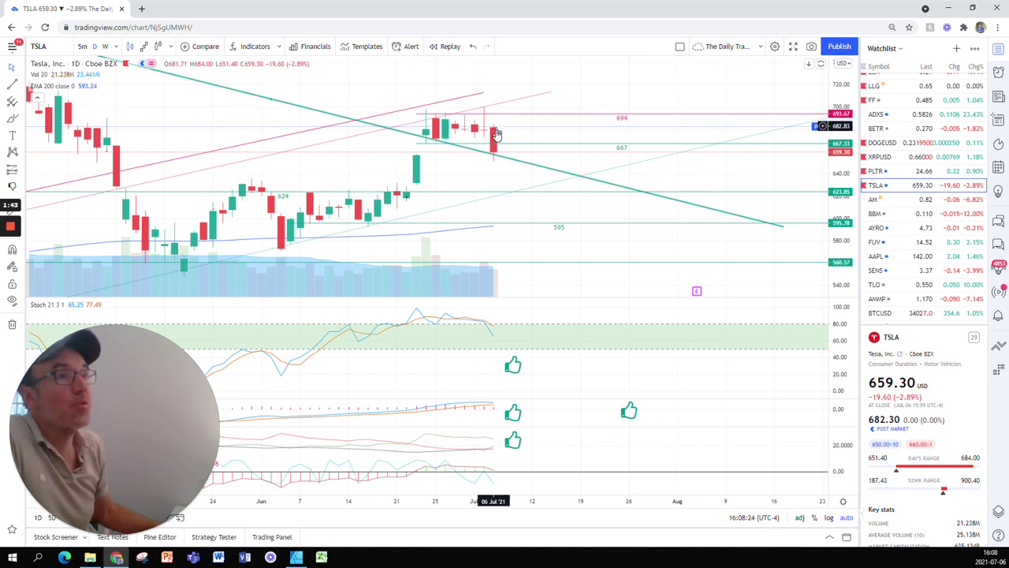
scroll(499, 131, "up", 2)
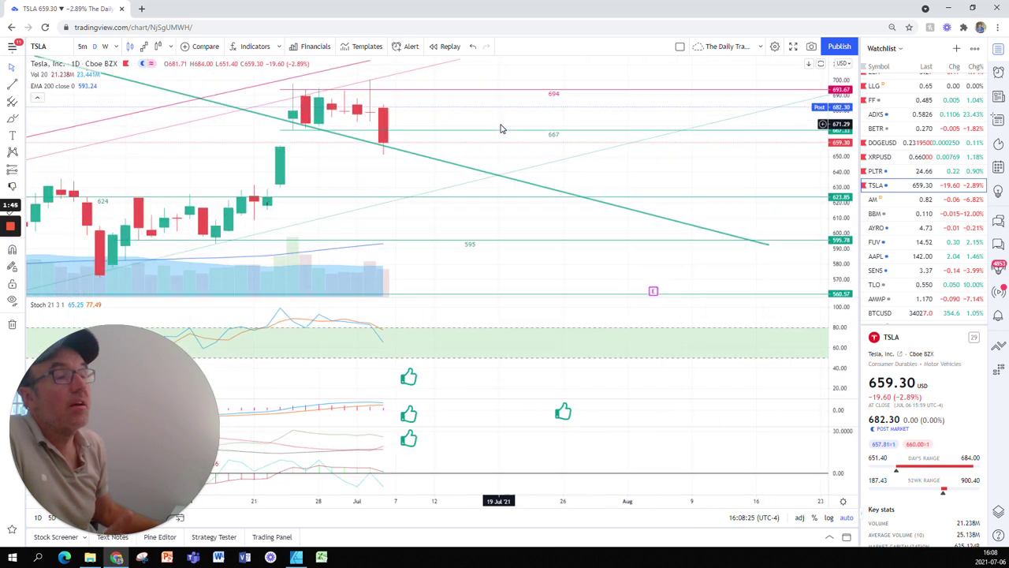
scroll(489, 126, "up", 1)
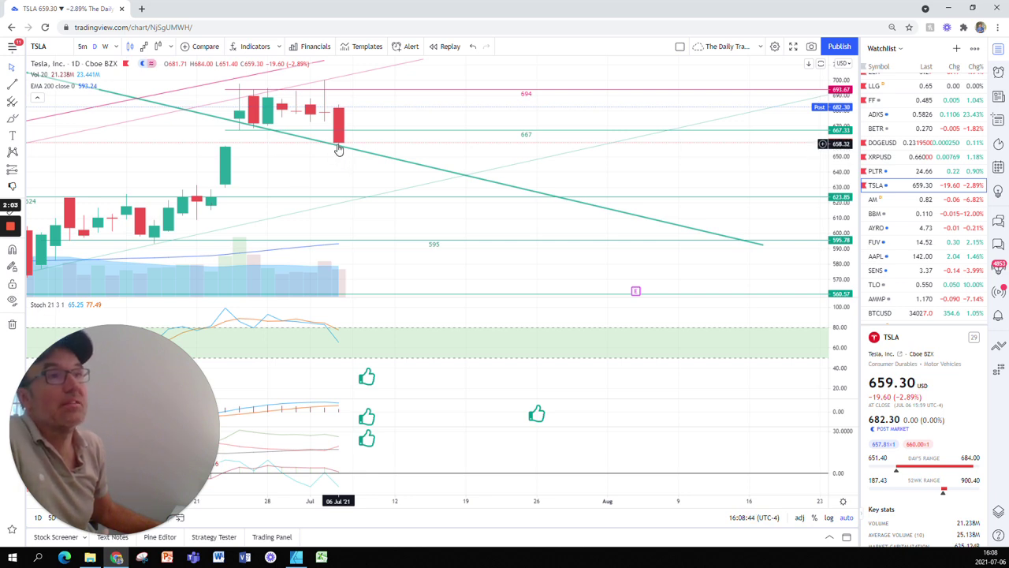
scroll(338, 149, "down", 5)
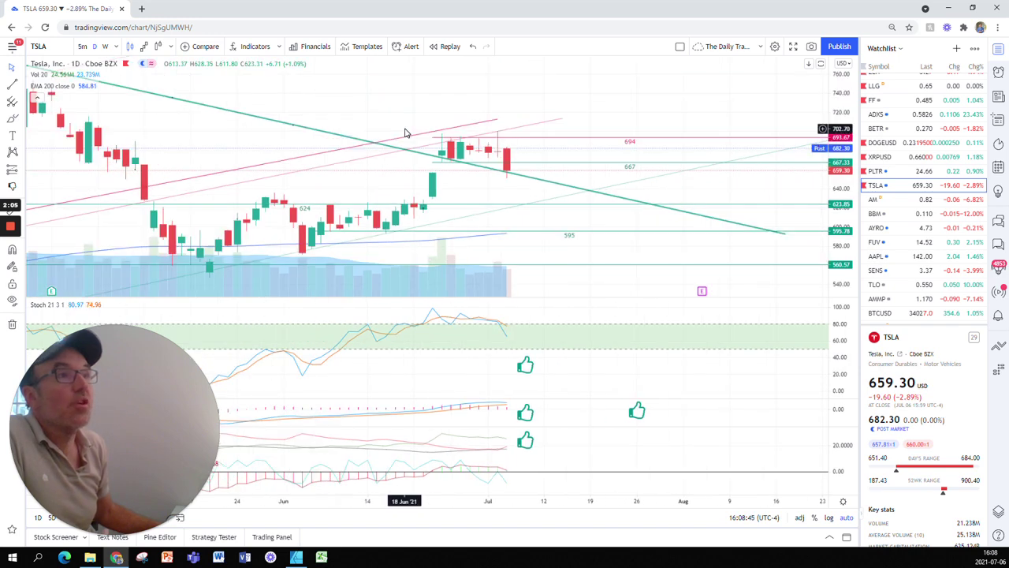
scroll(405, 132, "up", 5)
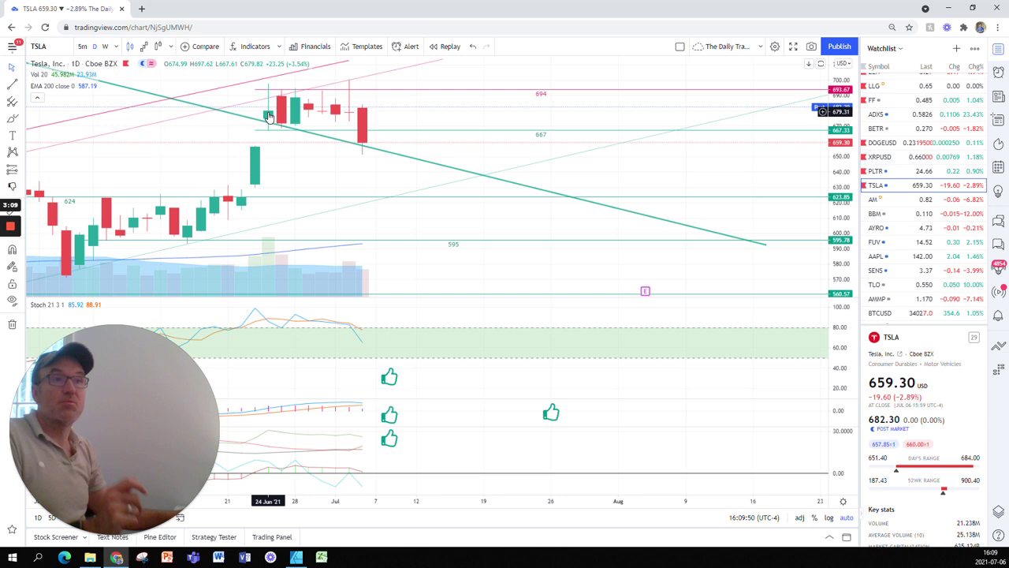
Add a teal horizontal ray at about 657, starting from the 23 Jun candle
left_click(23, 85)
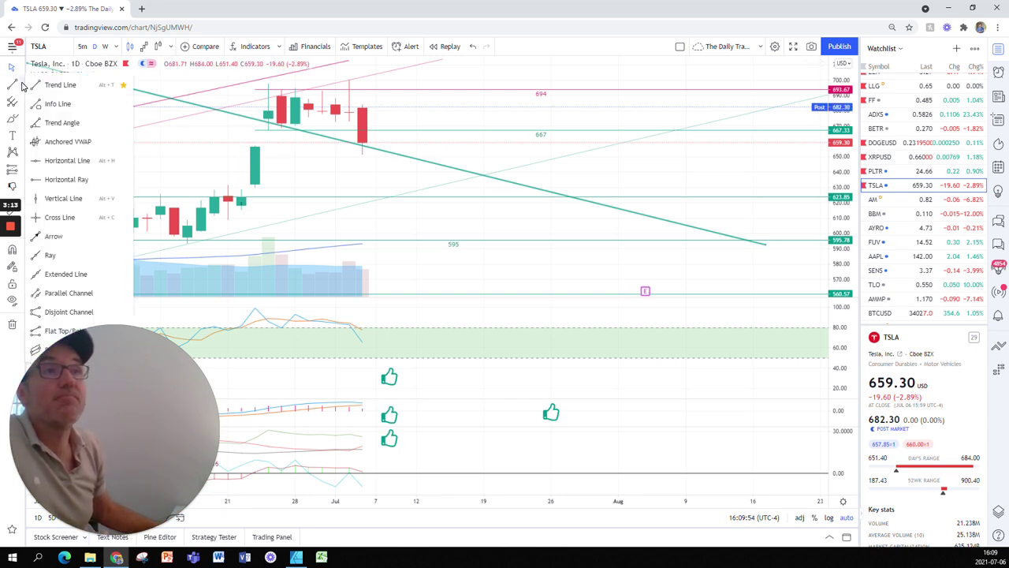
left_click(61, 182)
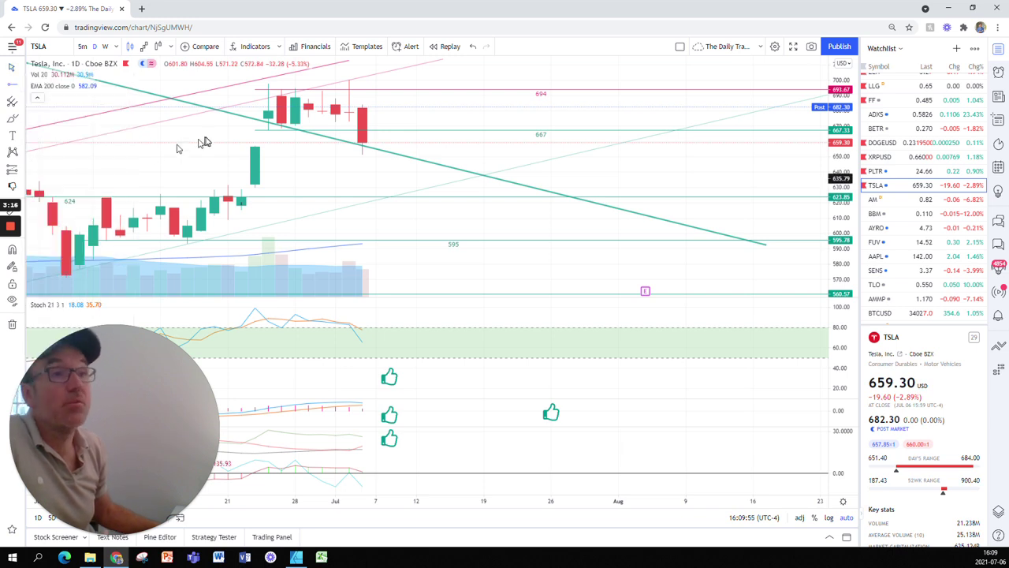
left_click(253, 147)
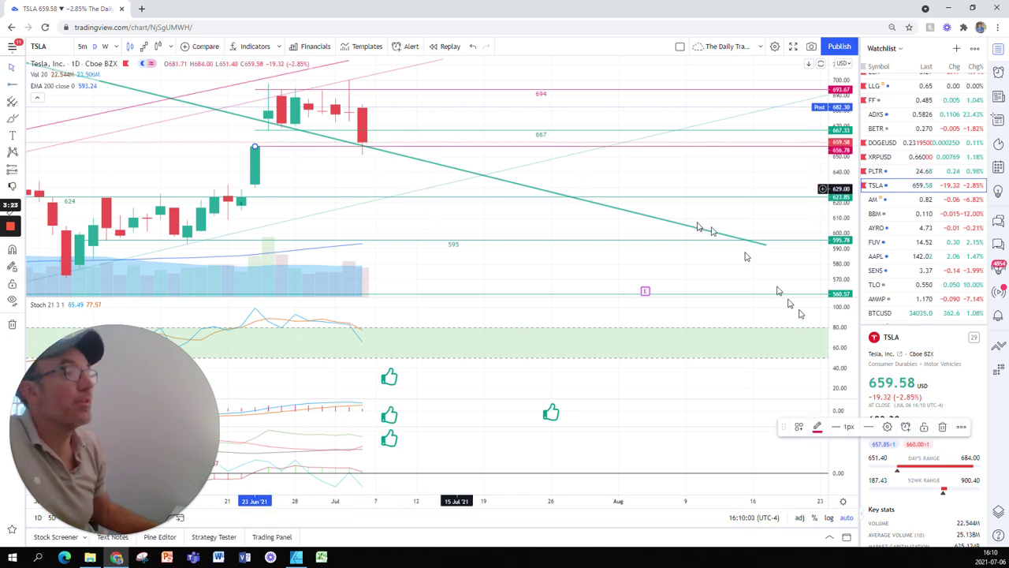
left_click(818, 428)
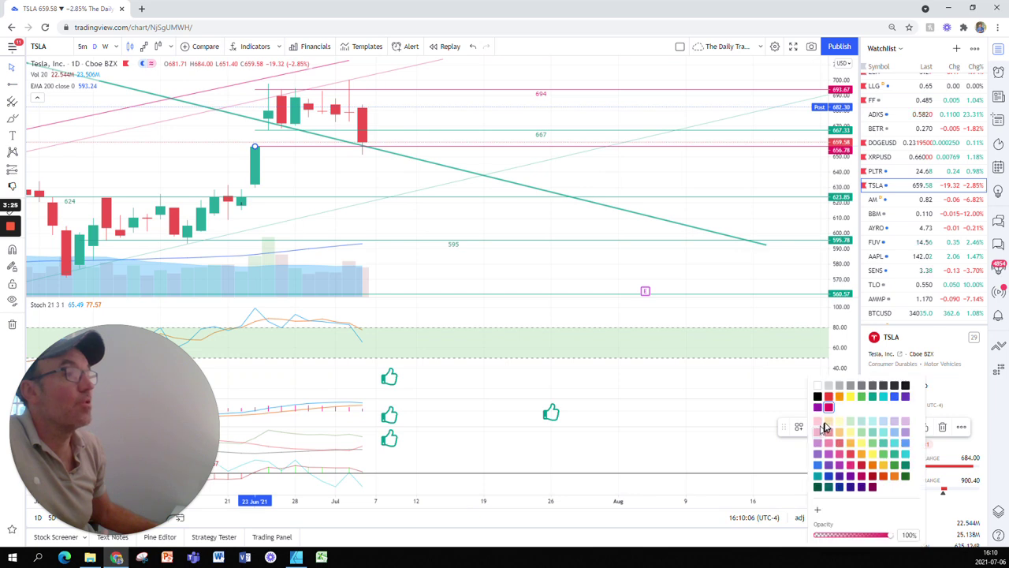
left_click(873, 400)
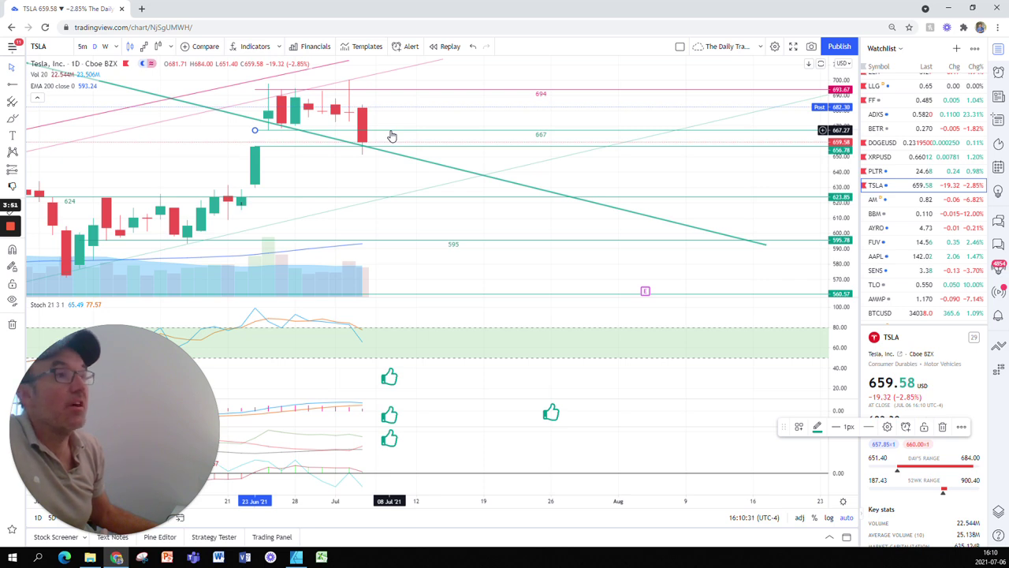
Recolour the 667 level line red to match the 694 resistance line
left_click(816, 428)
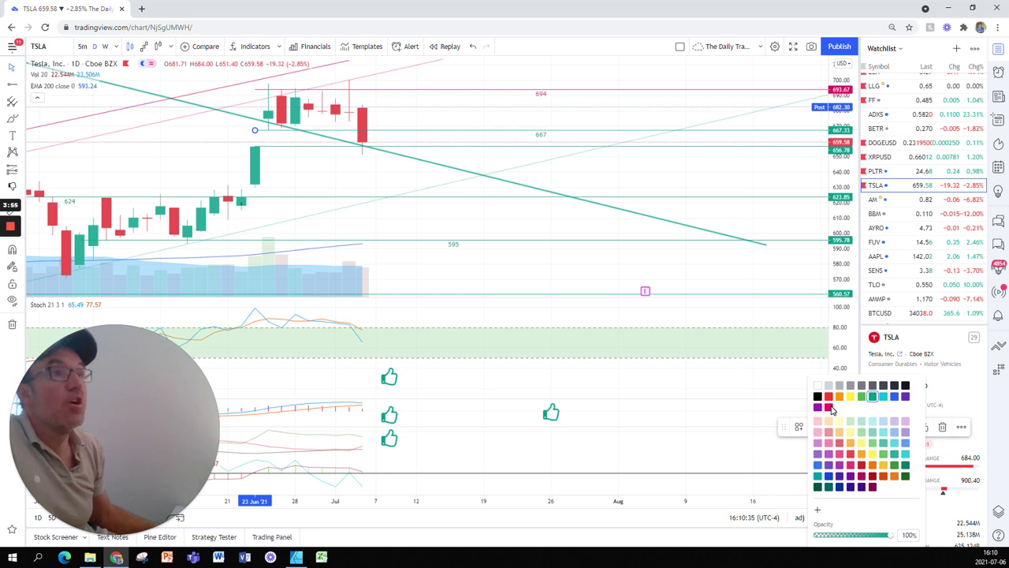
left_click(829, 407)
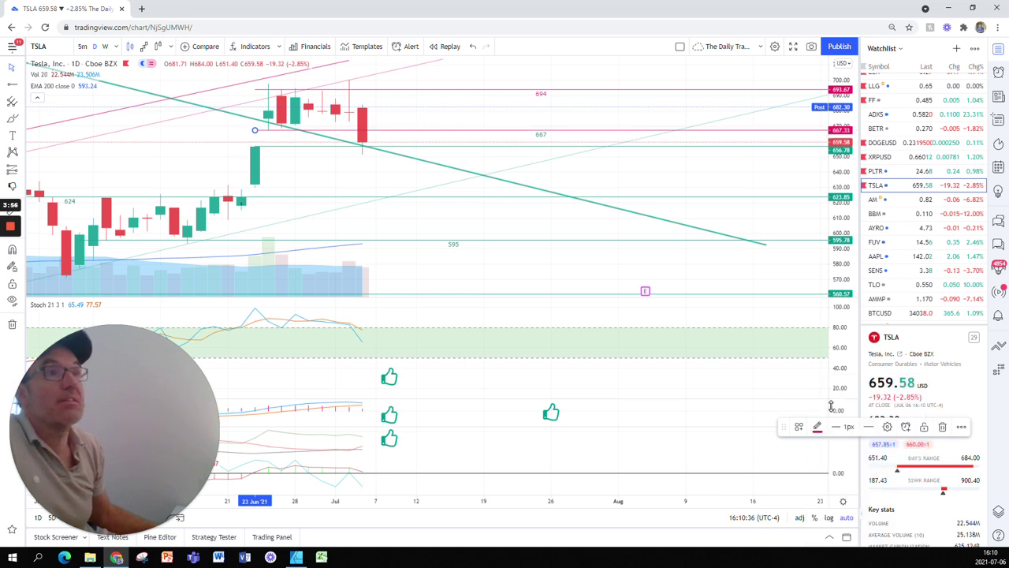
left_click(473, 152)
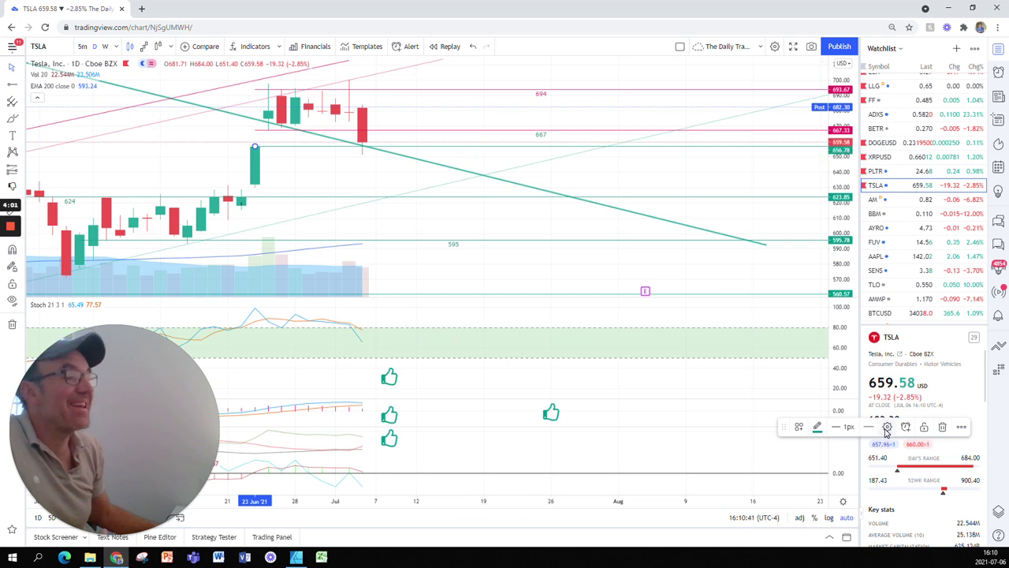
In the horizontal ray's settings, add the text label '657' in teal
right_click(563, 248)
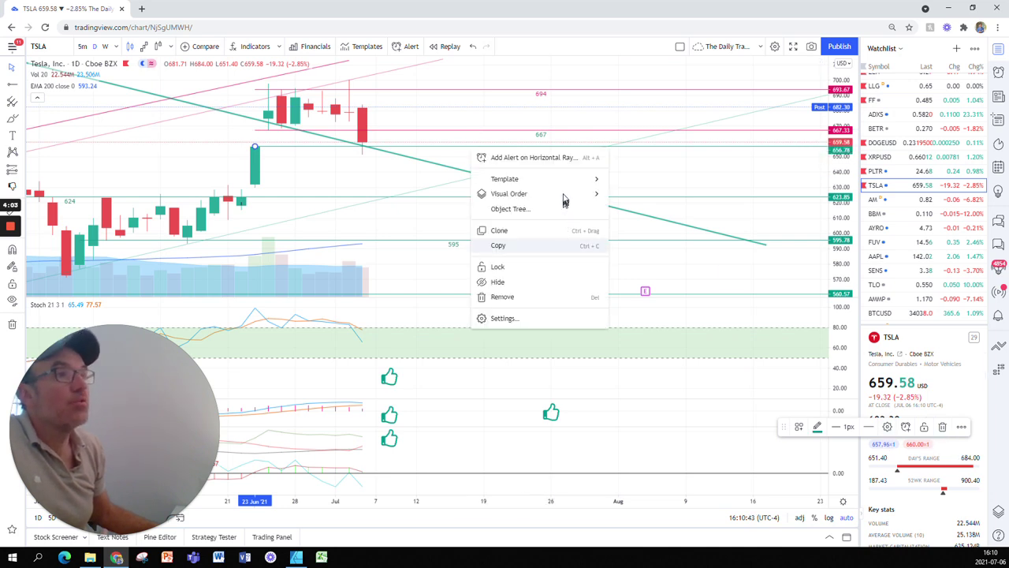
left_click(503, 318)
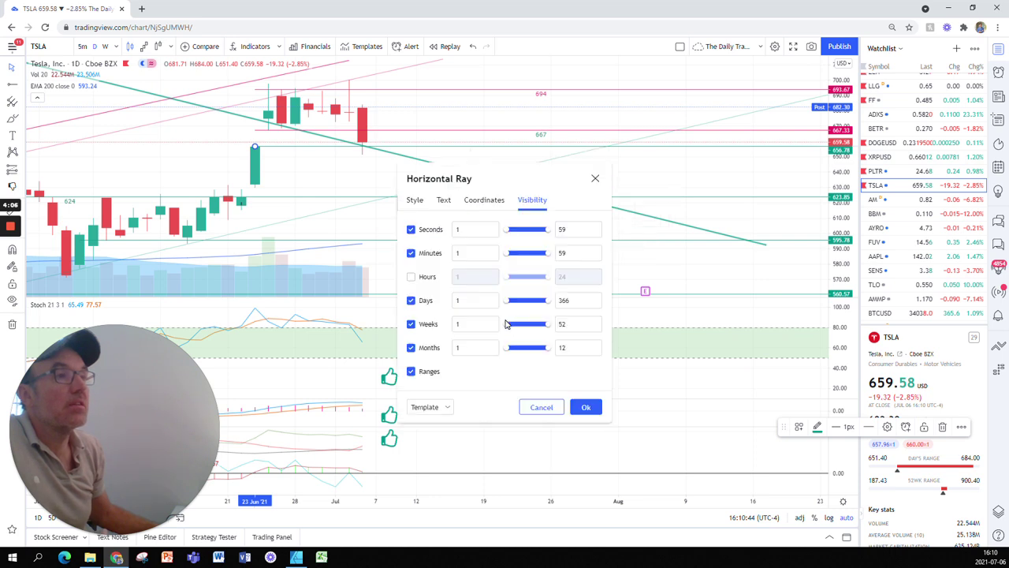
left_click(492, 203)
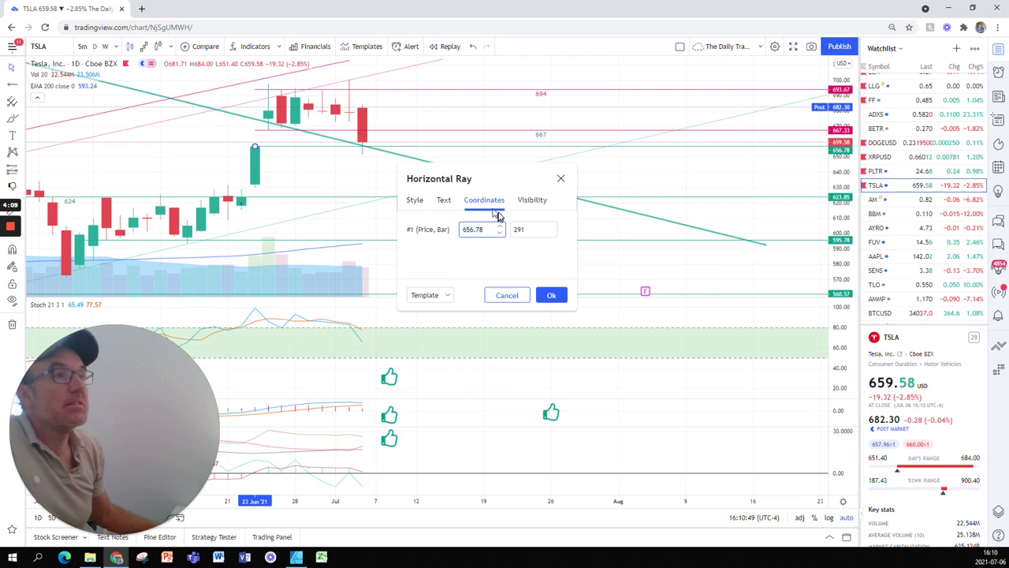
left_click(444, 201)
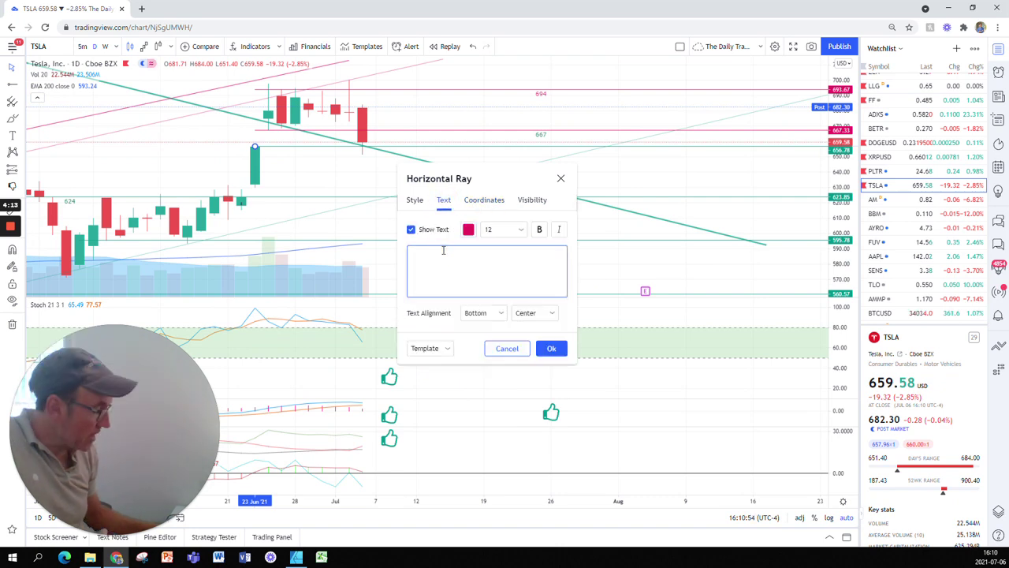
type("657")
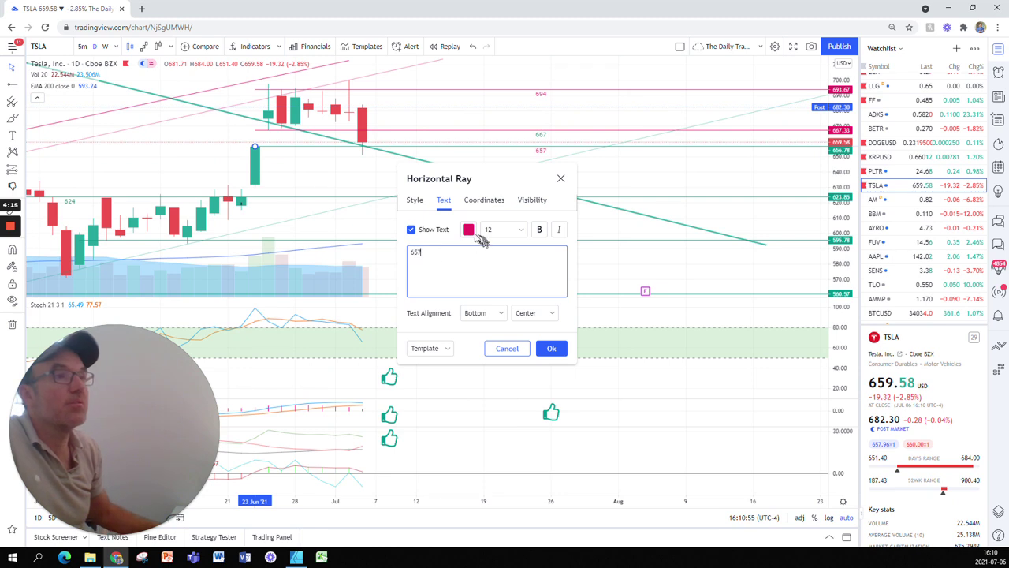
left_click(467, 230)
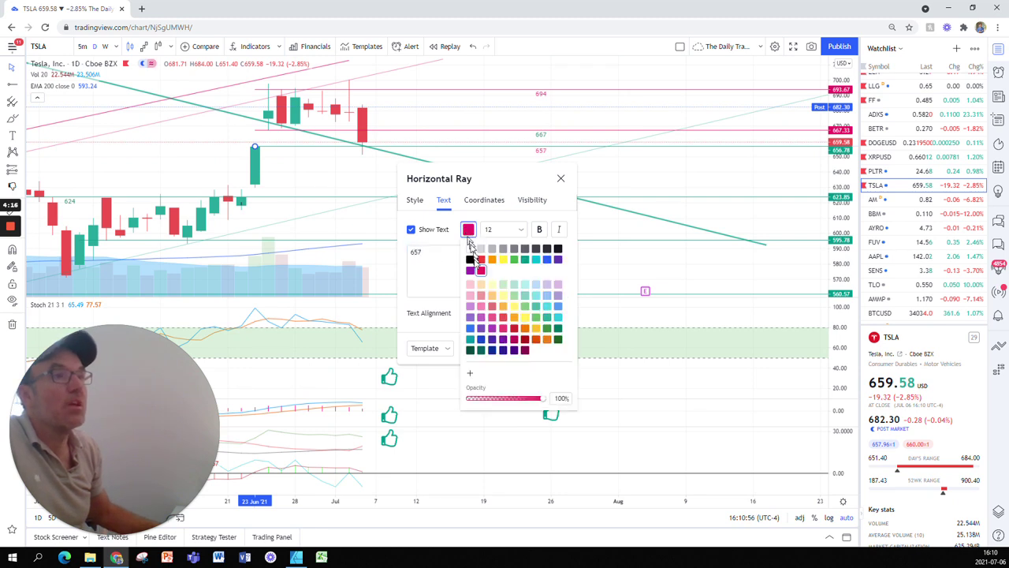
left_click(524, 260)
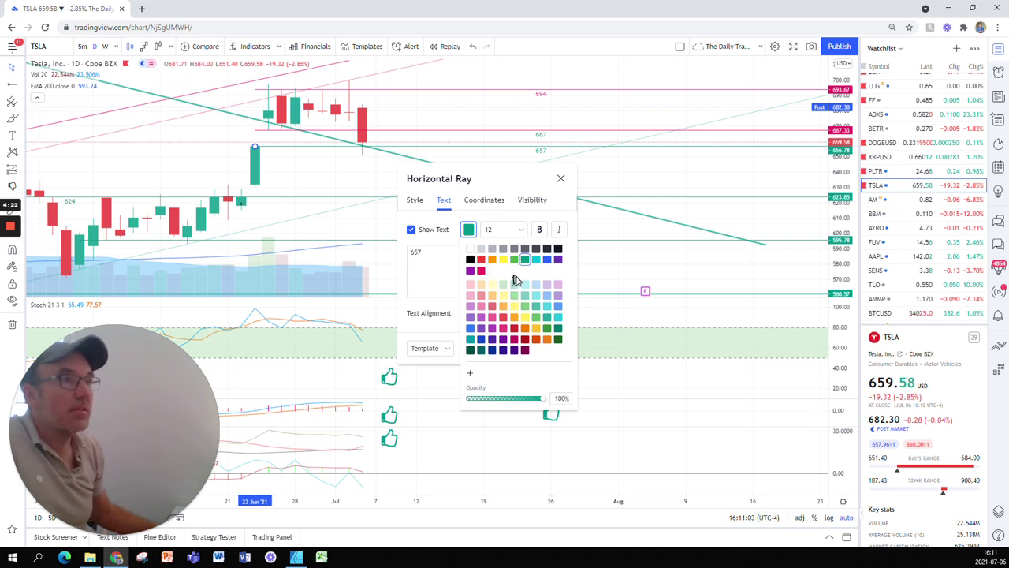
left_click(469, 229)
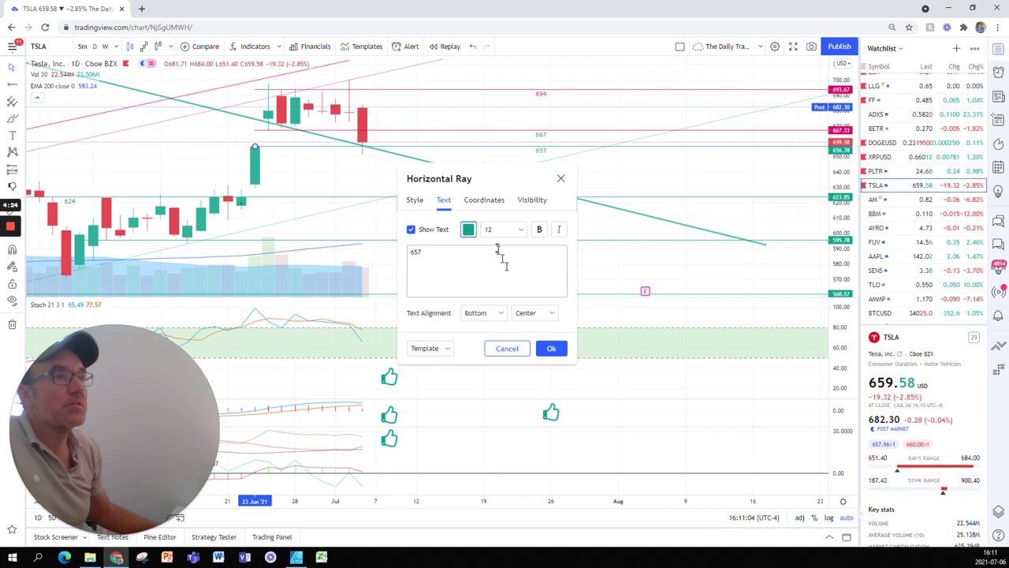
left_click(551, 347)
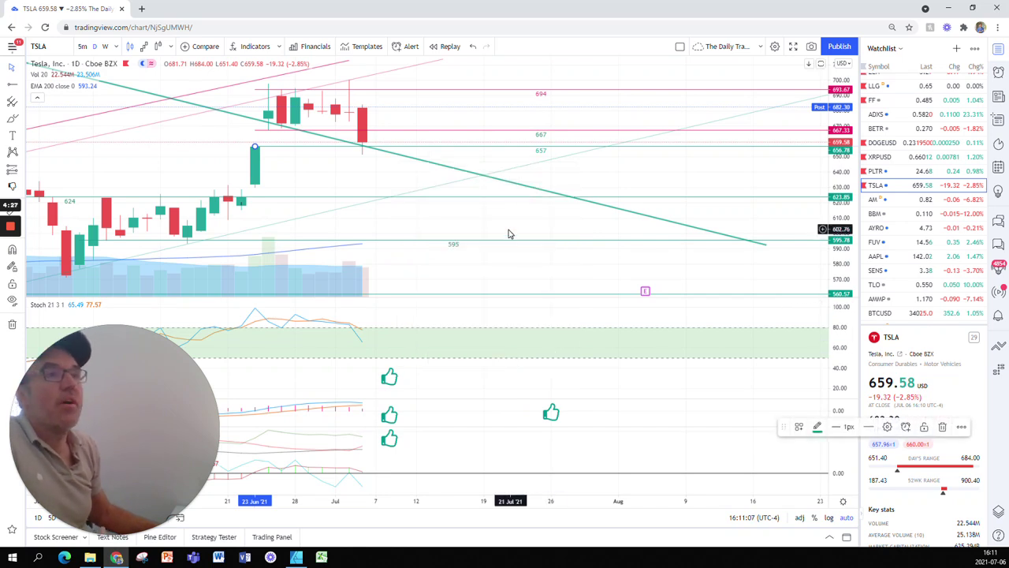
scroll(508, 233, "down", 2)
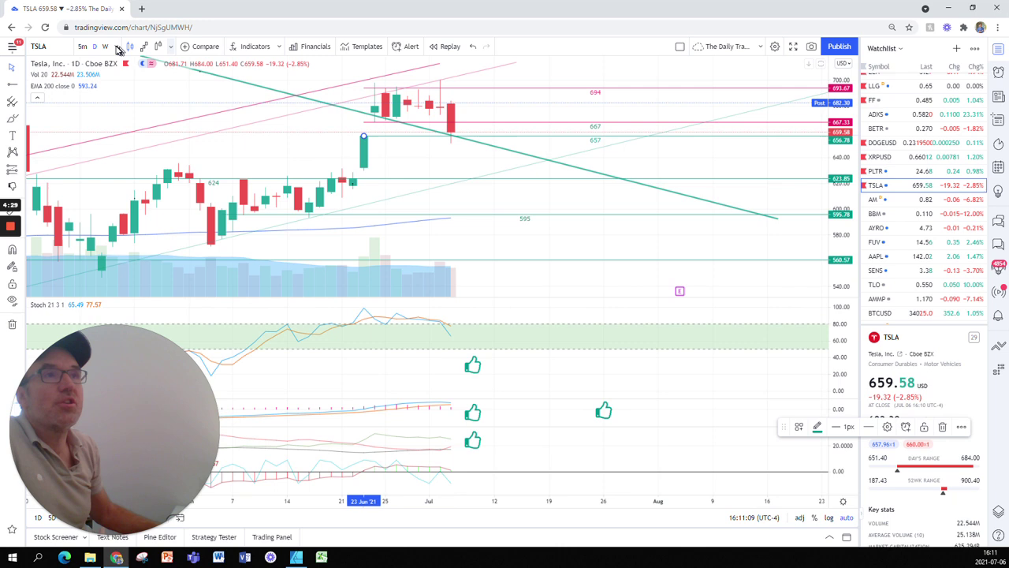
left_click(115, 48)
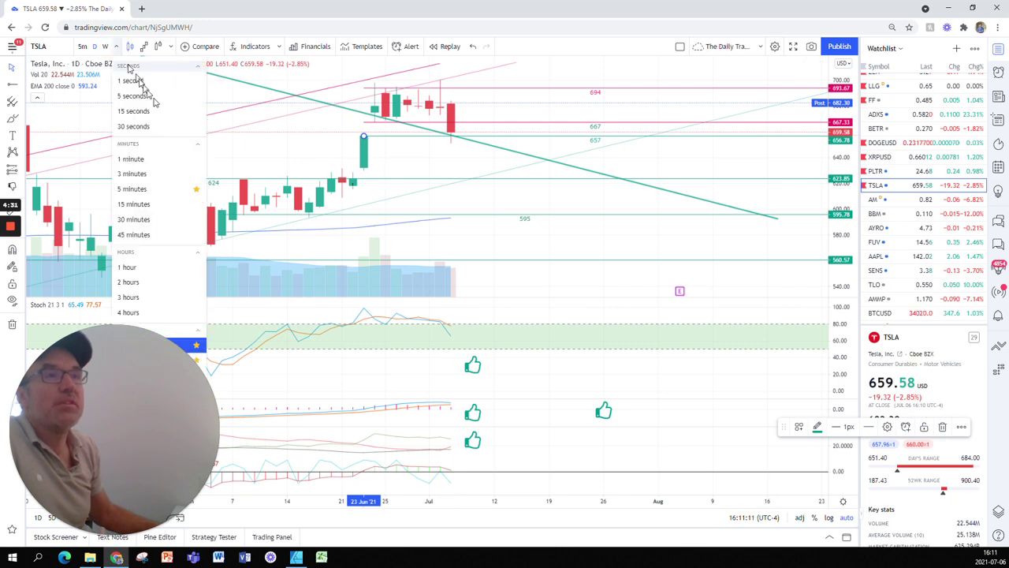
left_click(130, 267)
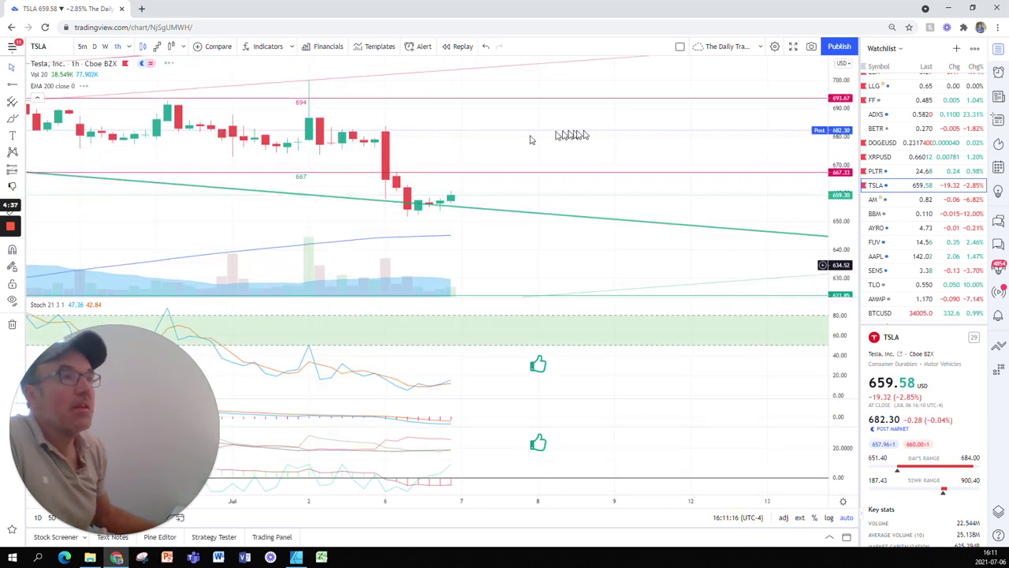
scroll(587, 136, "down", 2)
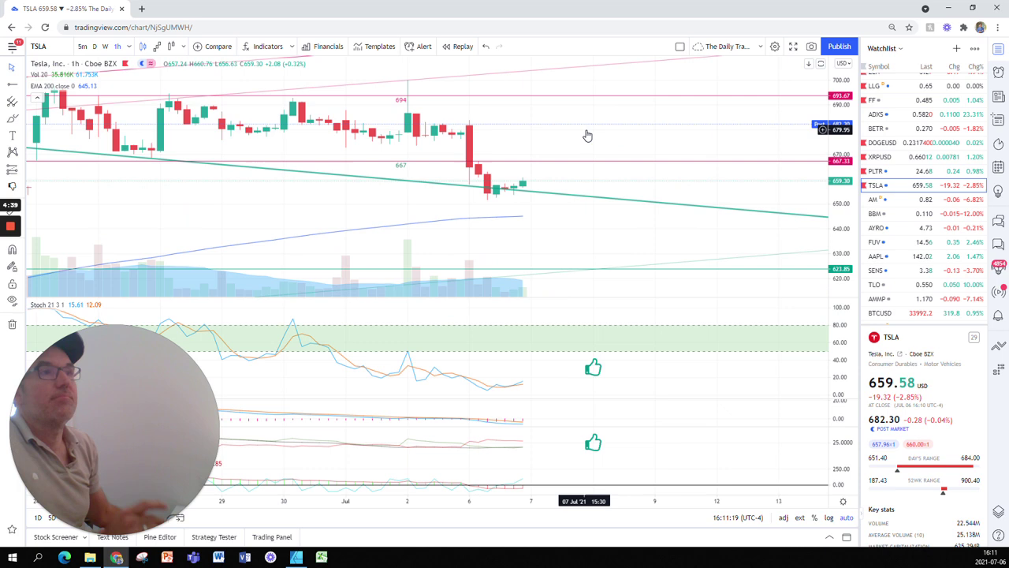
scroll(587, 136, "down", 1)
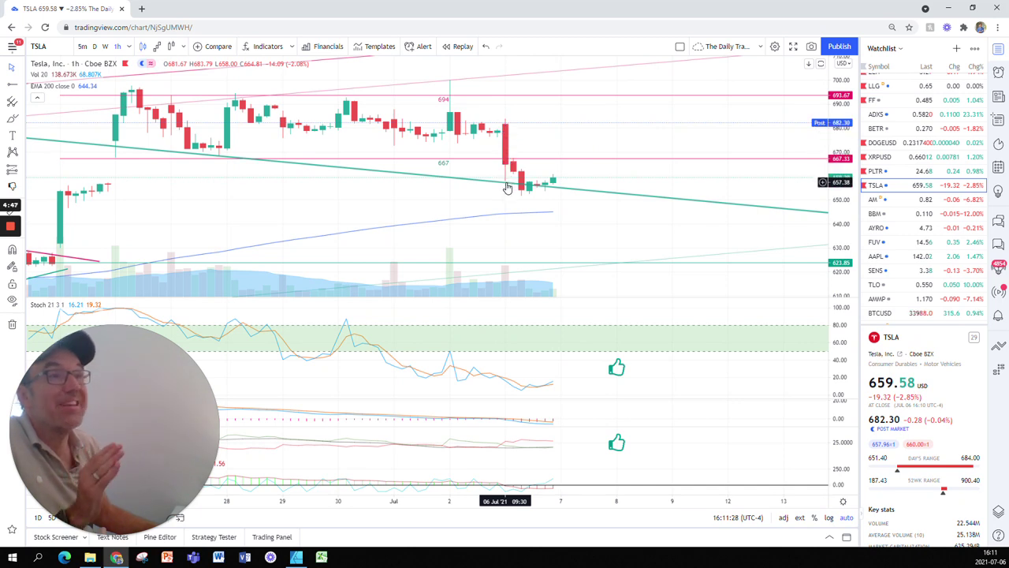
left_click_drag(507, 188, 322, 230)
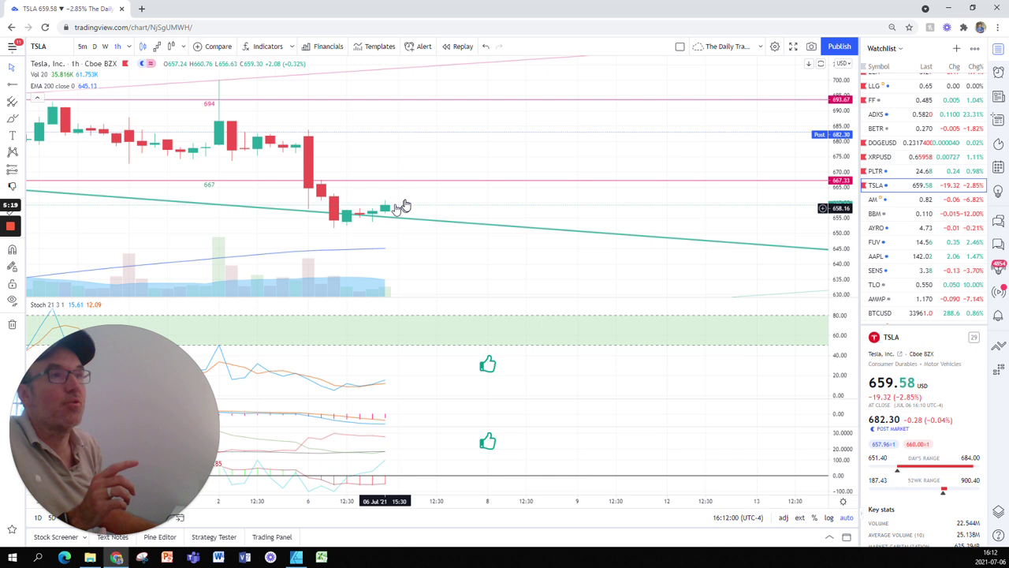
scroll(407, 203, "down", 1)
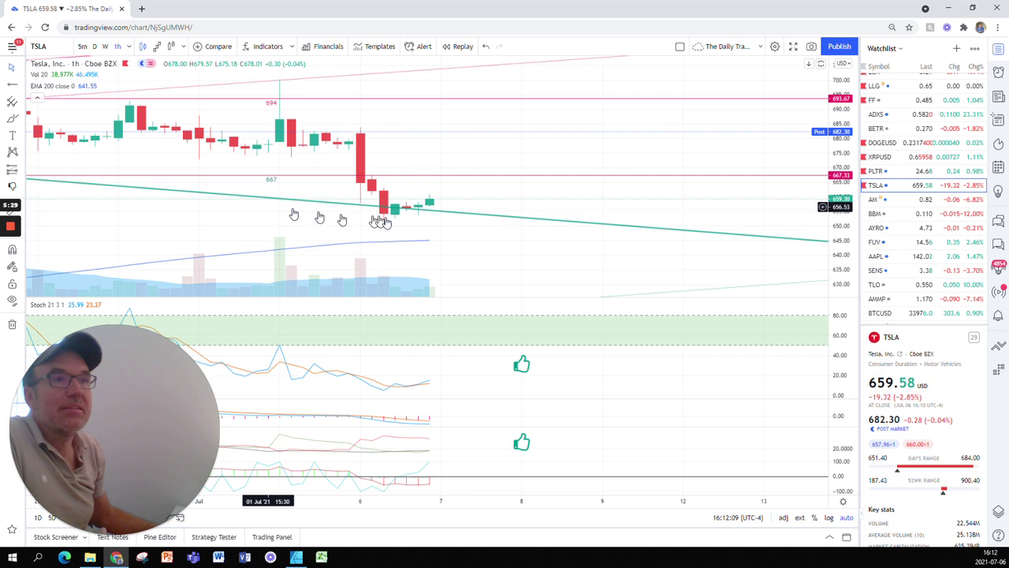
left_click(447, 223)
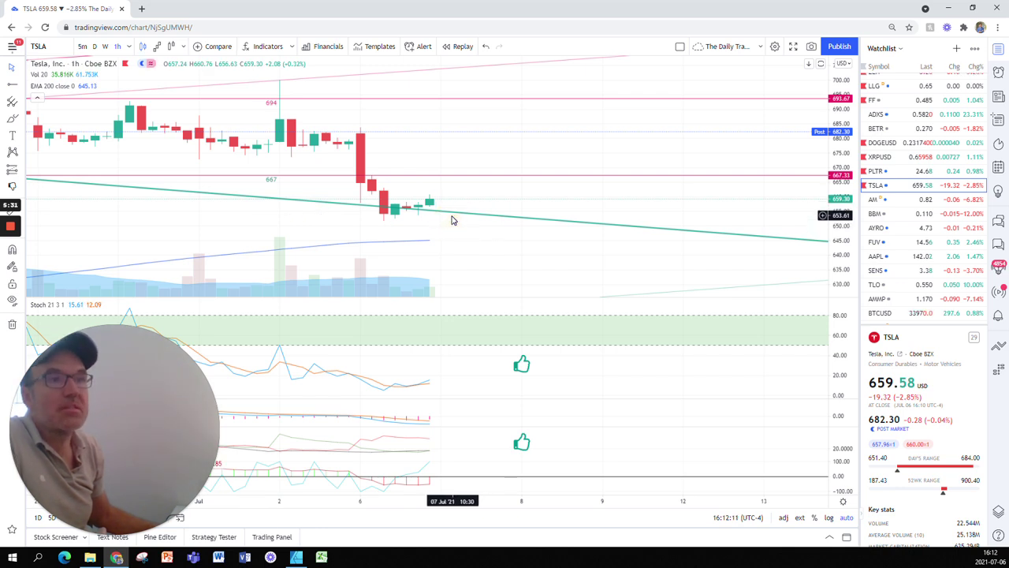
left_click(95, 47)
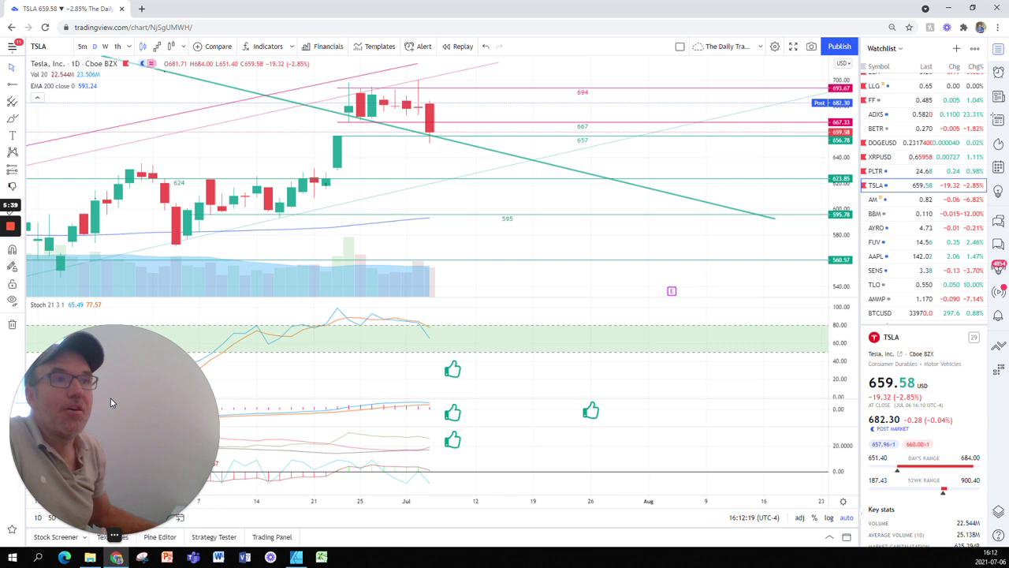
left_click_drag(111, 402, 925, 377)
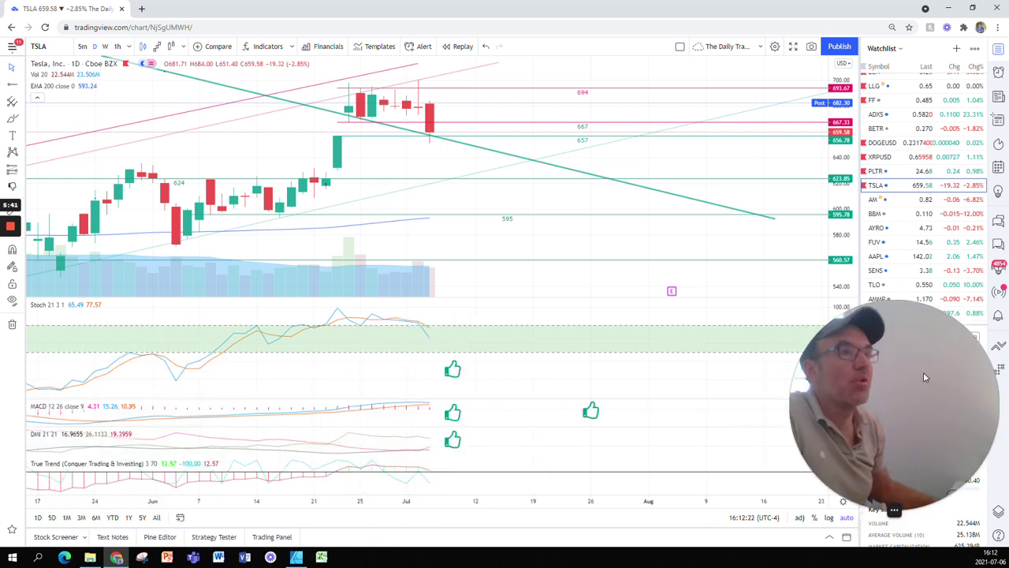
left_click(543, 344)
left_click(130, 180)
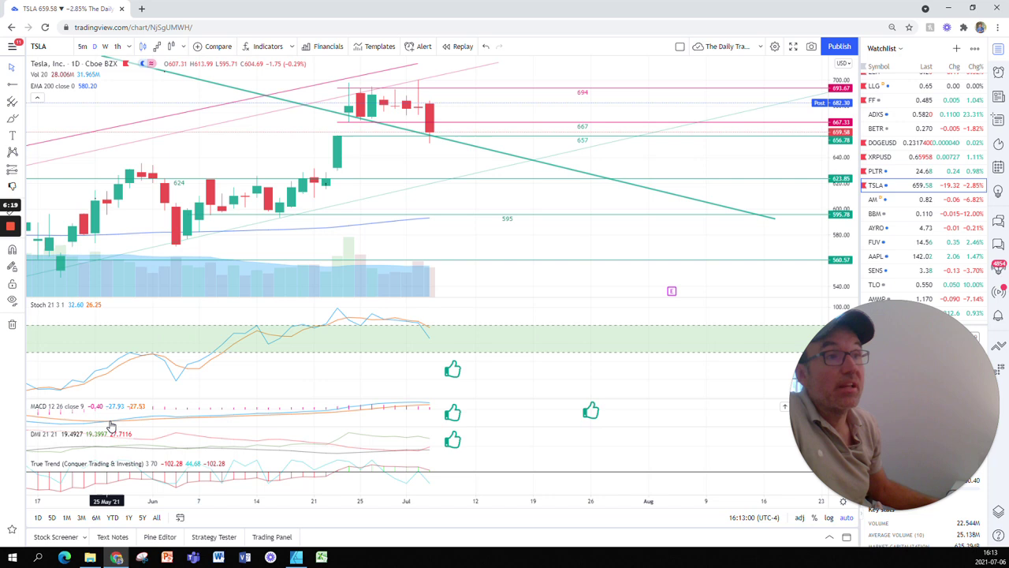
Select the MACD indicator pane
left_click(110, 423)
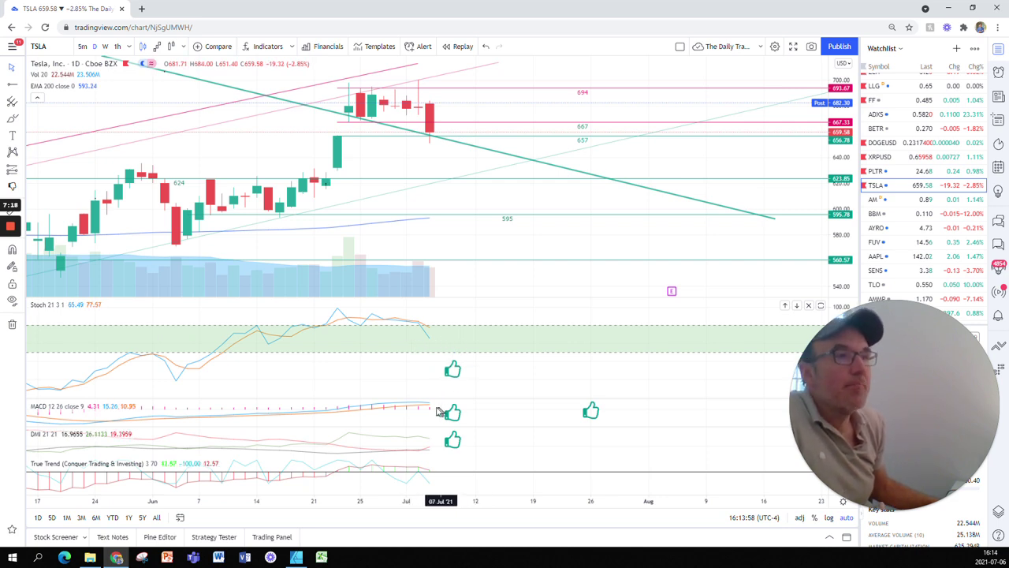
Nudge the left MACD thumbs-up right, then move the right one left beside it
left_click_drag(447, 416, 464, 415)
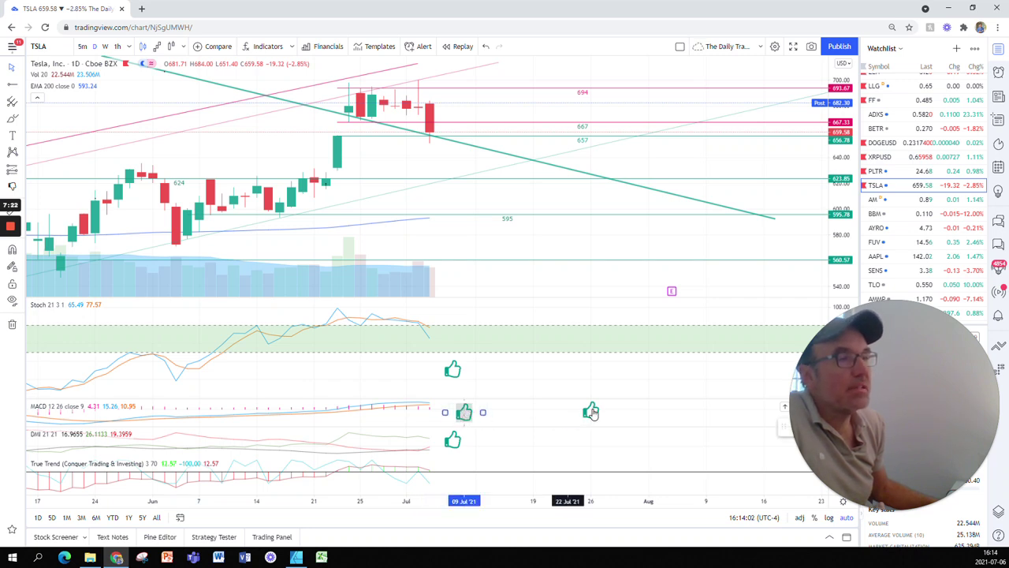
left_click(592, 413)
left_click_drag(592, 414, 489, 413)
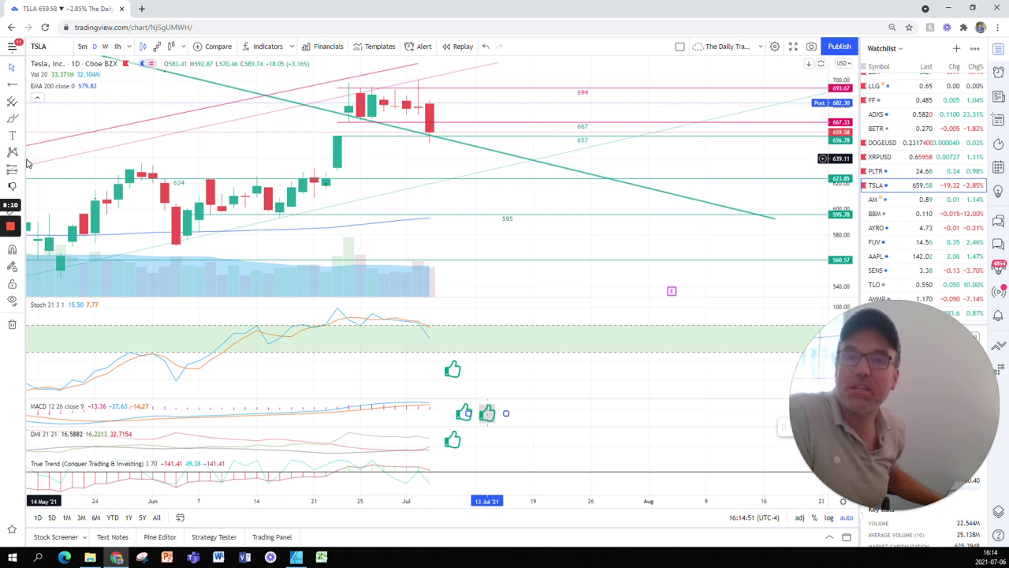
mouse_move(10, 231)
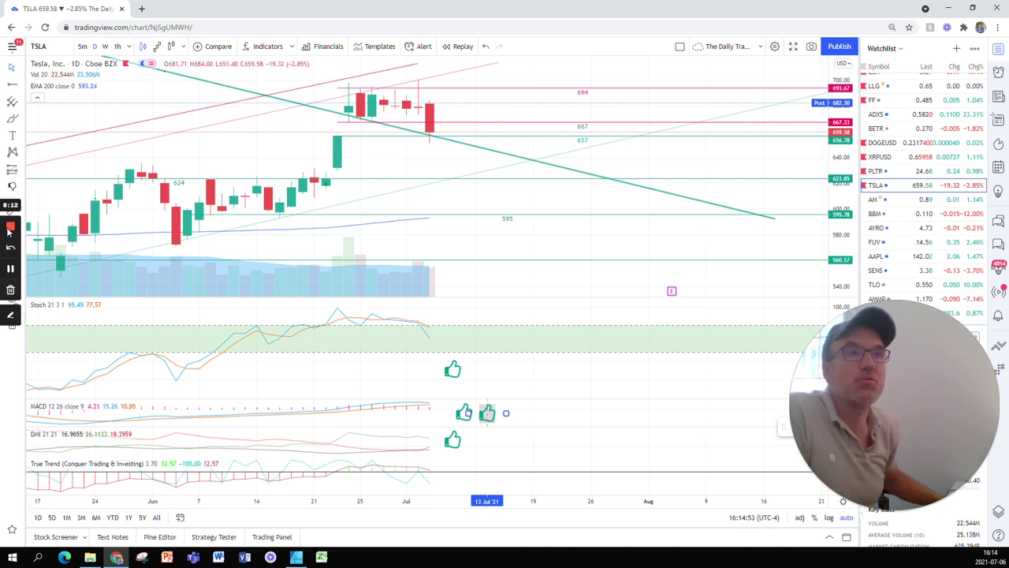